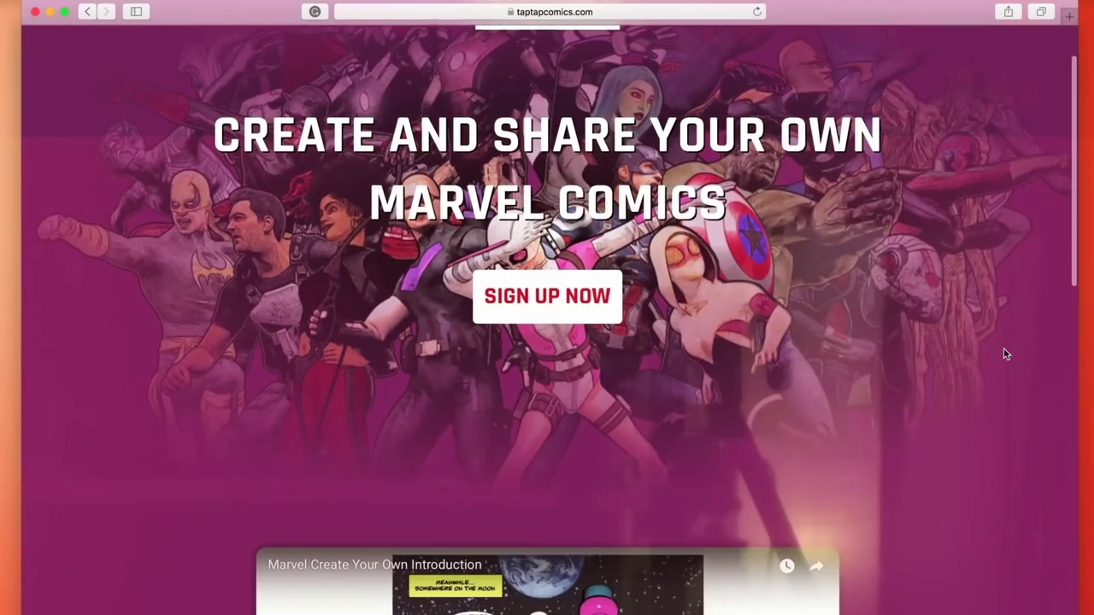
# Step: Scroll down the landing page to reach the story's grid of page thumbnails
pyautogui.scroll(-3, 1003, 348)
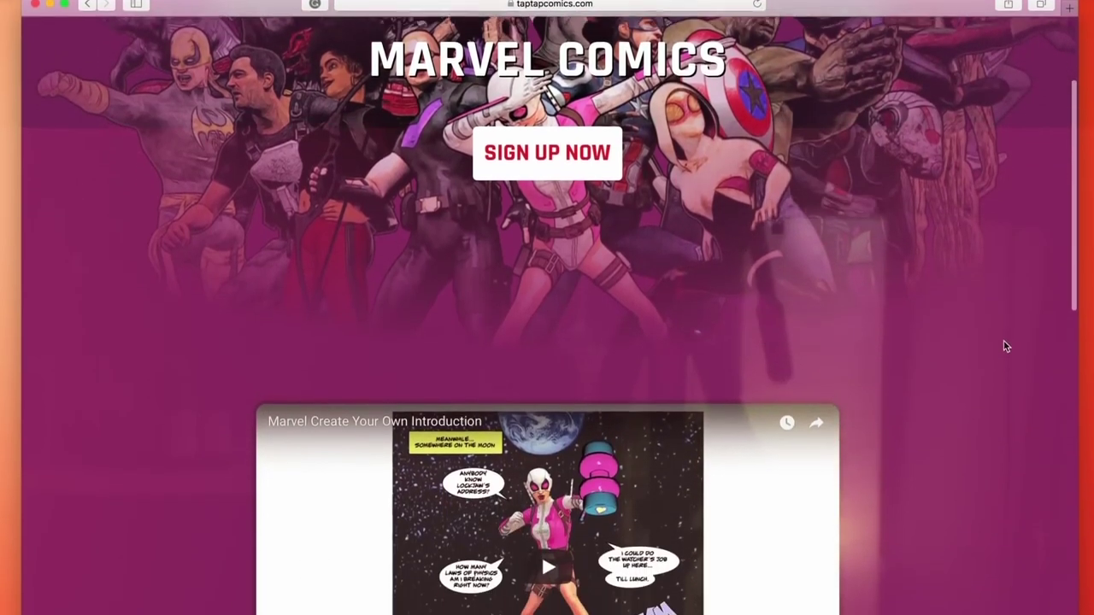
pyautogui.scroll(-5, 1003, 317)
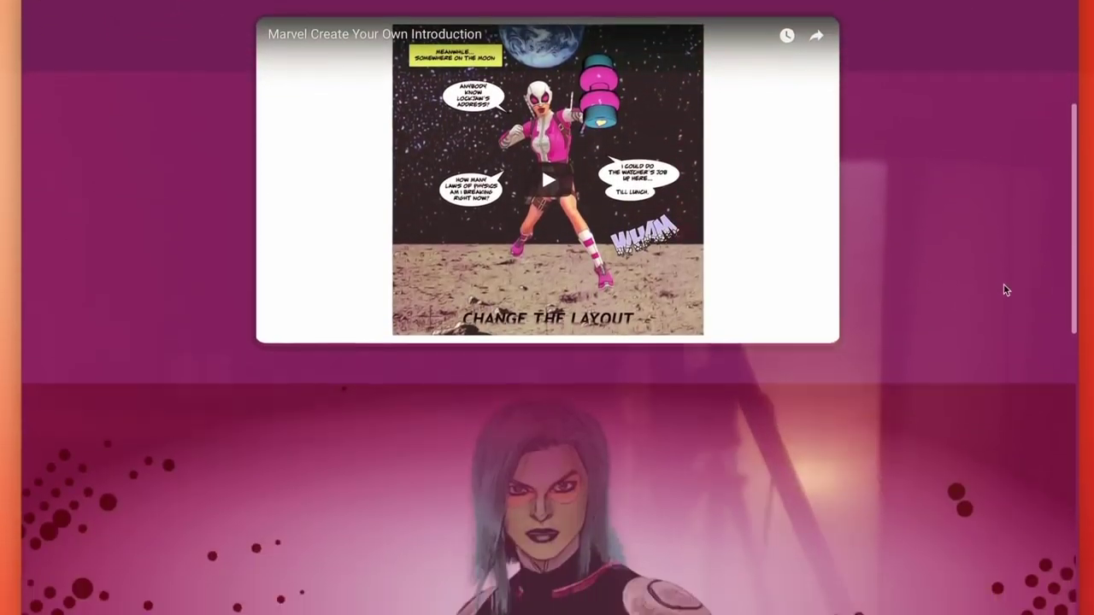
pyautogui.scroll(-5, 1003, 290)
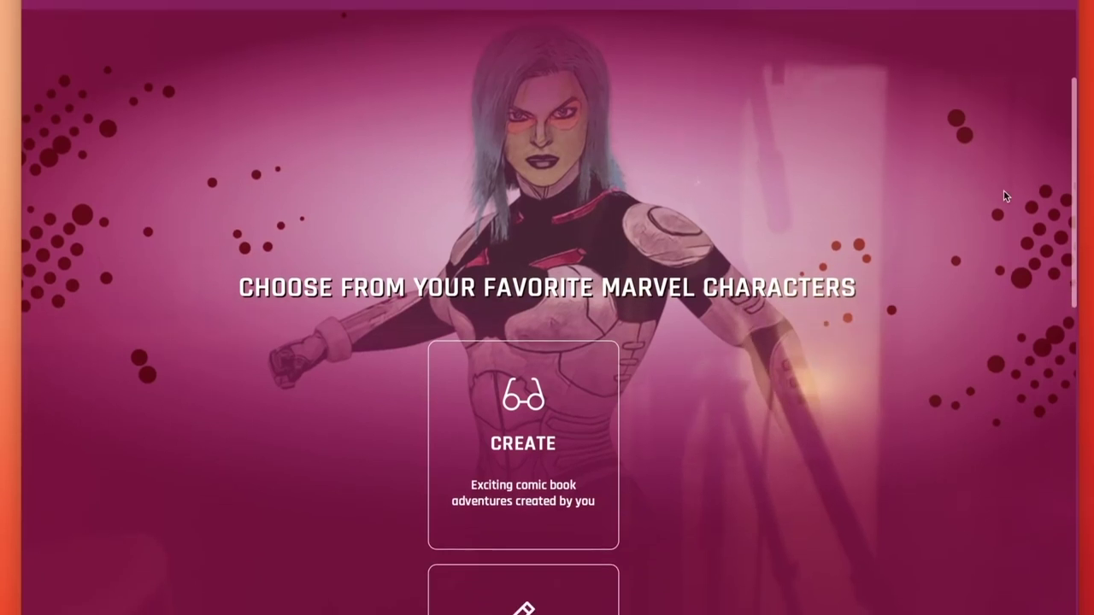
pyautogui.scroll(-5, 1005, 195)
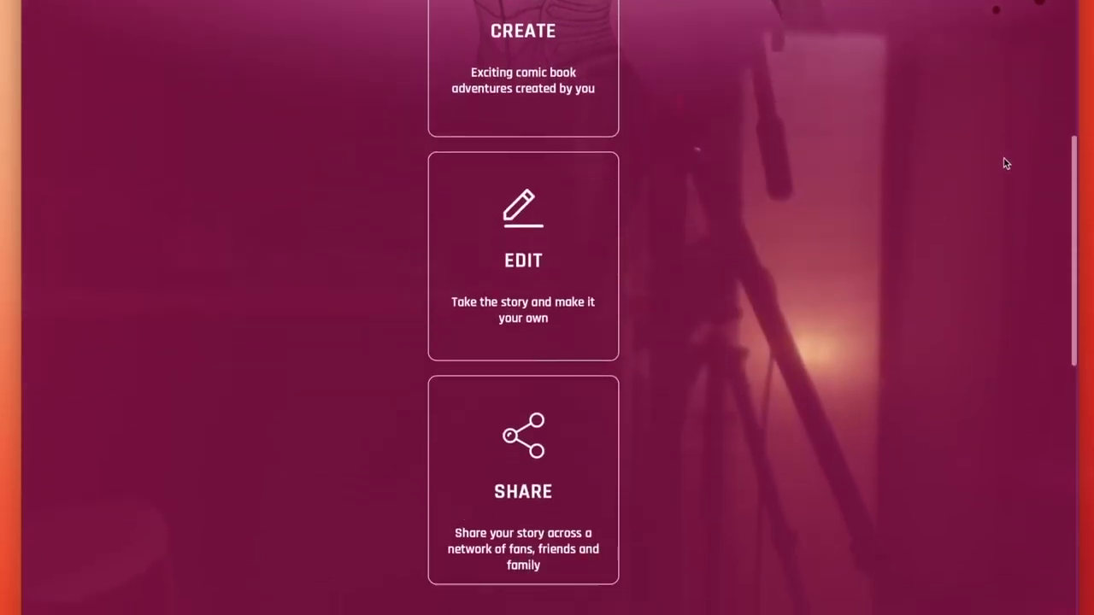
pyautogui.scroll(-10, 1004, 162)
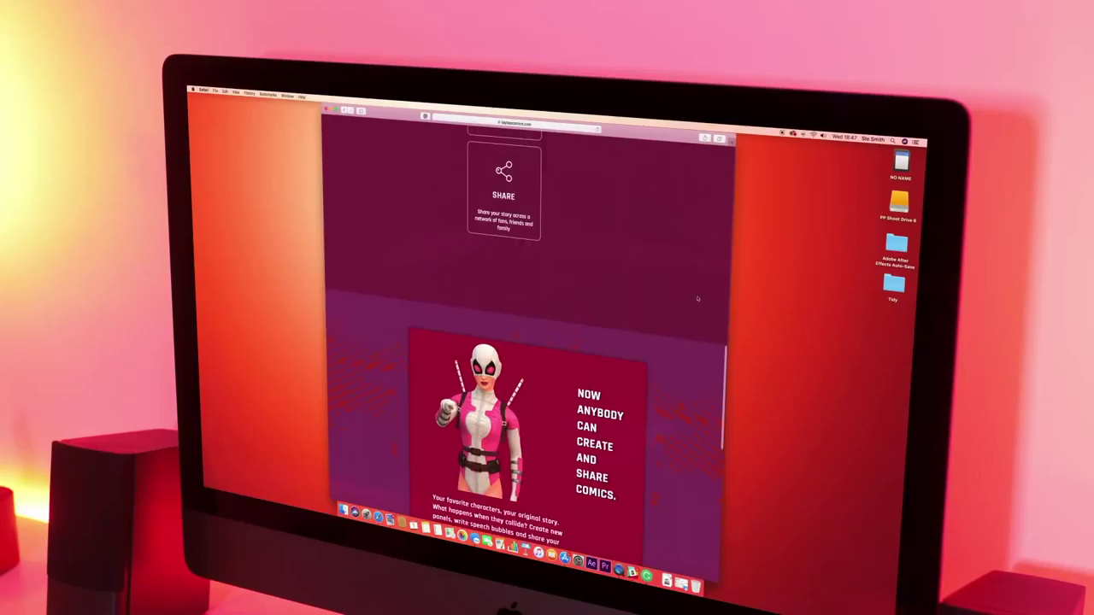
pyautogui.scroll(-5, 698, 298)
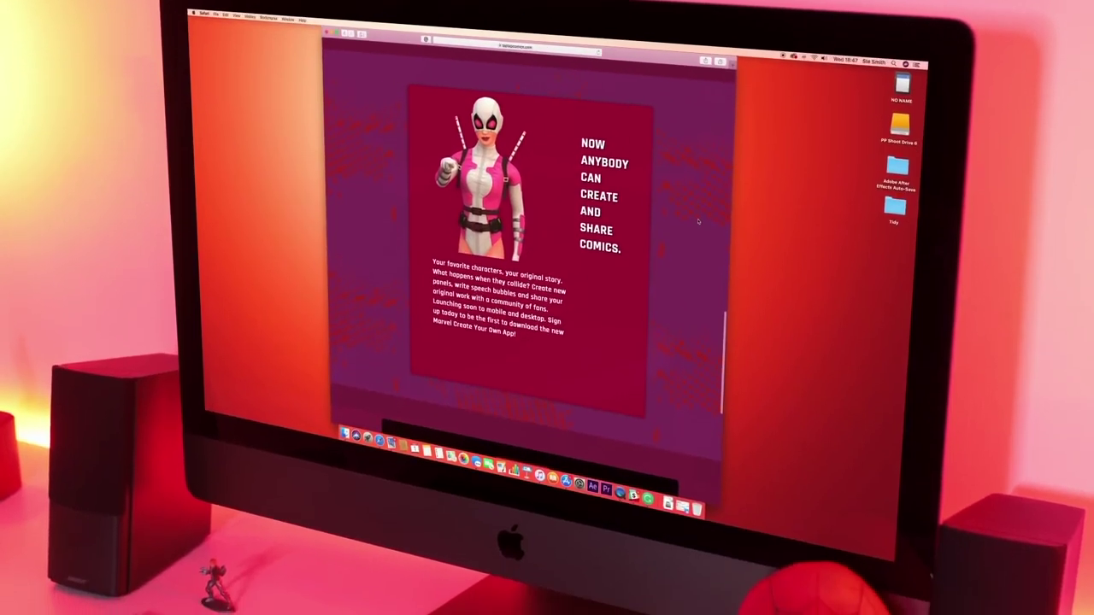
pyautogui.scroll(-3, 698, 218)
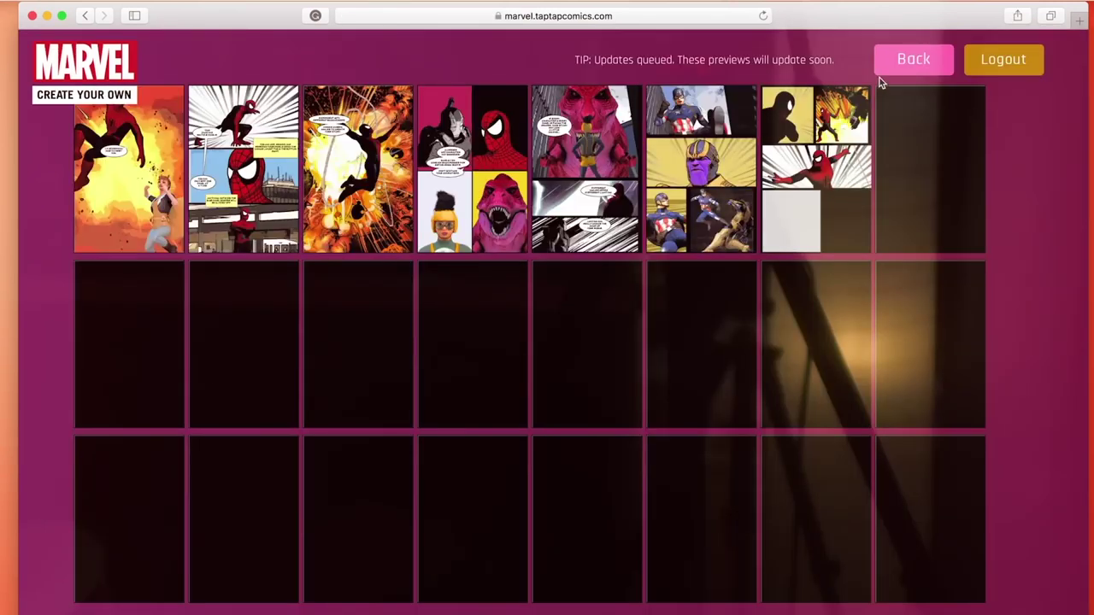
# Step: Return to My stories and open the public comics reading site
pyautogui.click(897, 72)
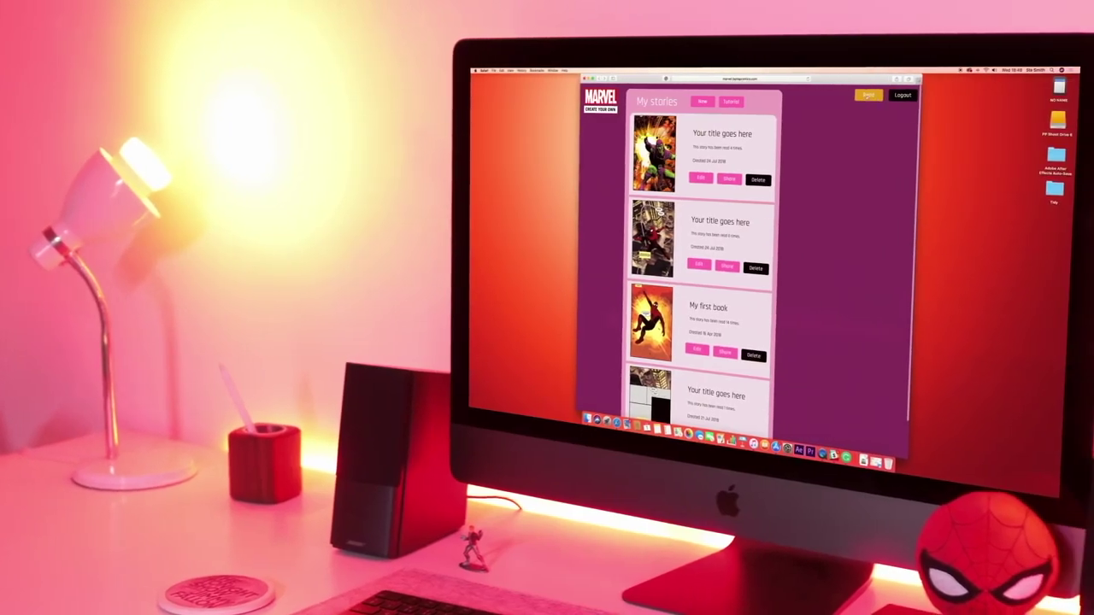
pyautogui.click(848, 96)
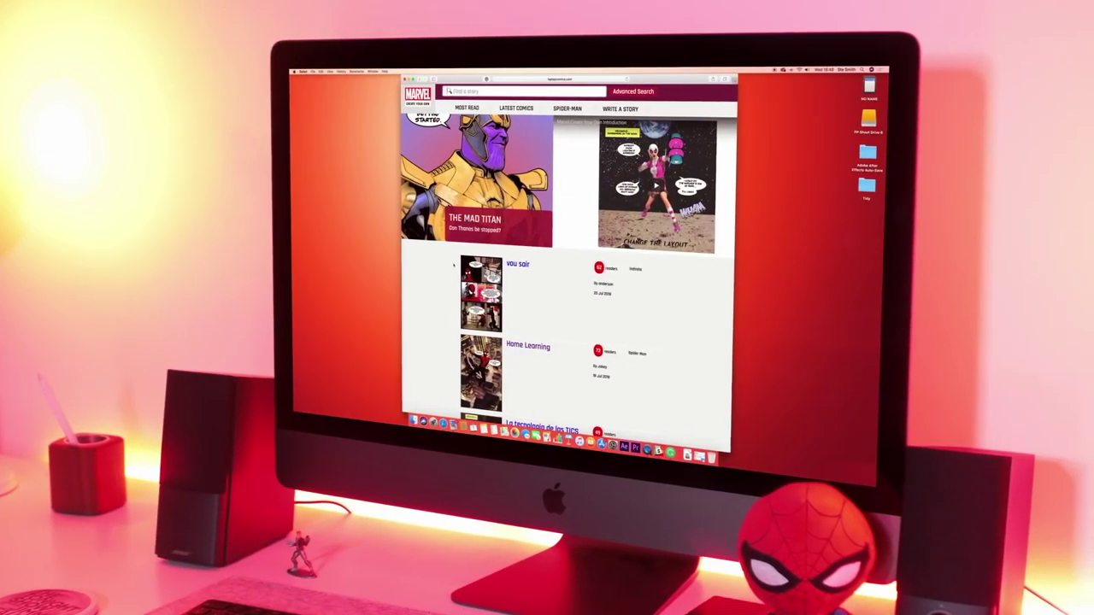
pyautogui.scroll(-3, 485, 266)
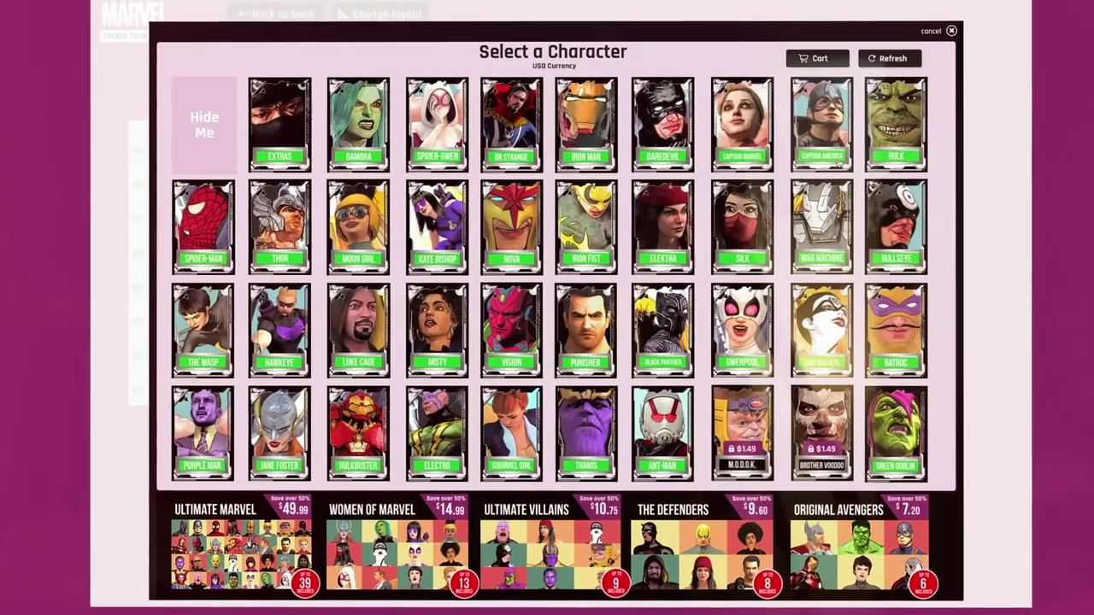
# Step: Add Captain America to the top panel, turned to face forward with the camera tilted
pyautogui.click(831, 158)
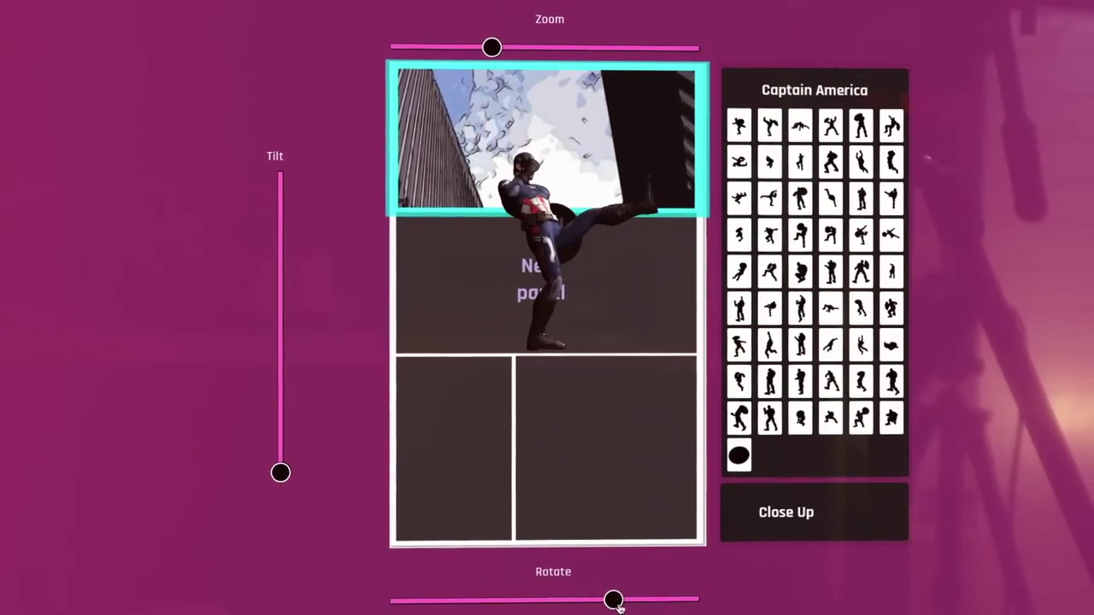
pyautogui.moveTo(612, 602); pyautogui.dragTo(656, 601)
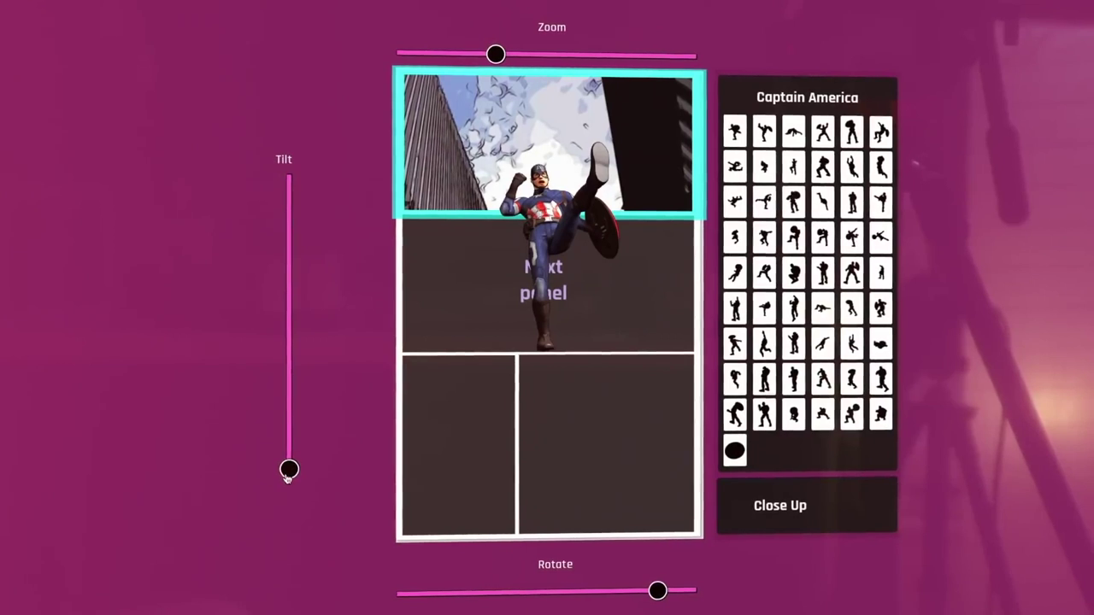
pyautogui.moveTo(289, 437); pyautogui.dragTo(291, 297)
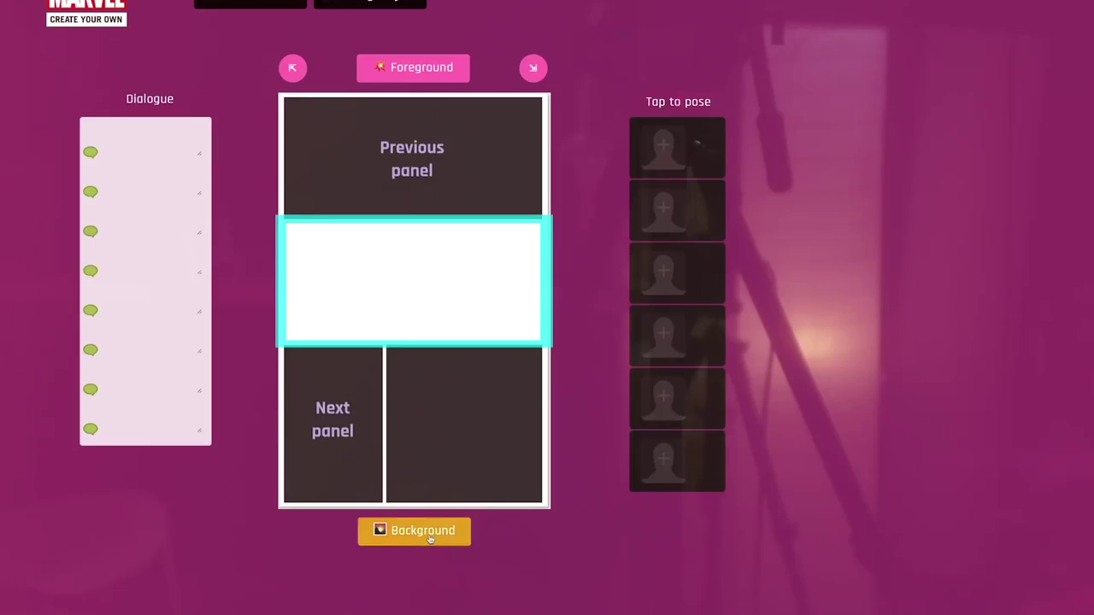
pyautogui.click(430, 537)
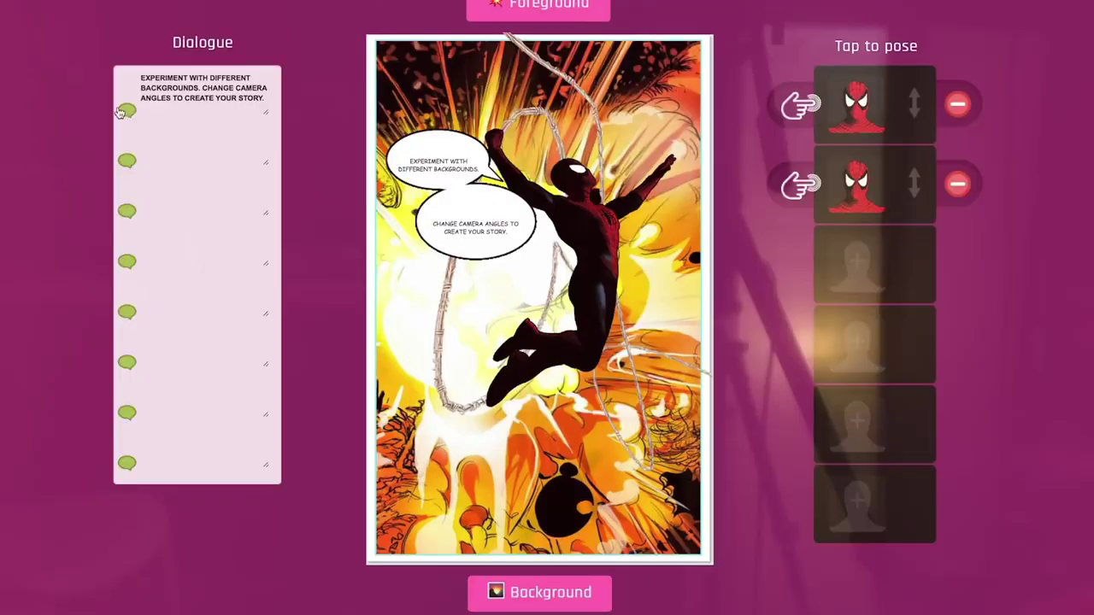
# Step: Switch to south-west-tail speech bubbles and move both up and right near Spider-Man
pyautogui.click(126, 112)
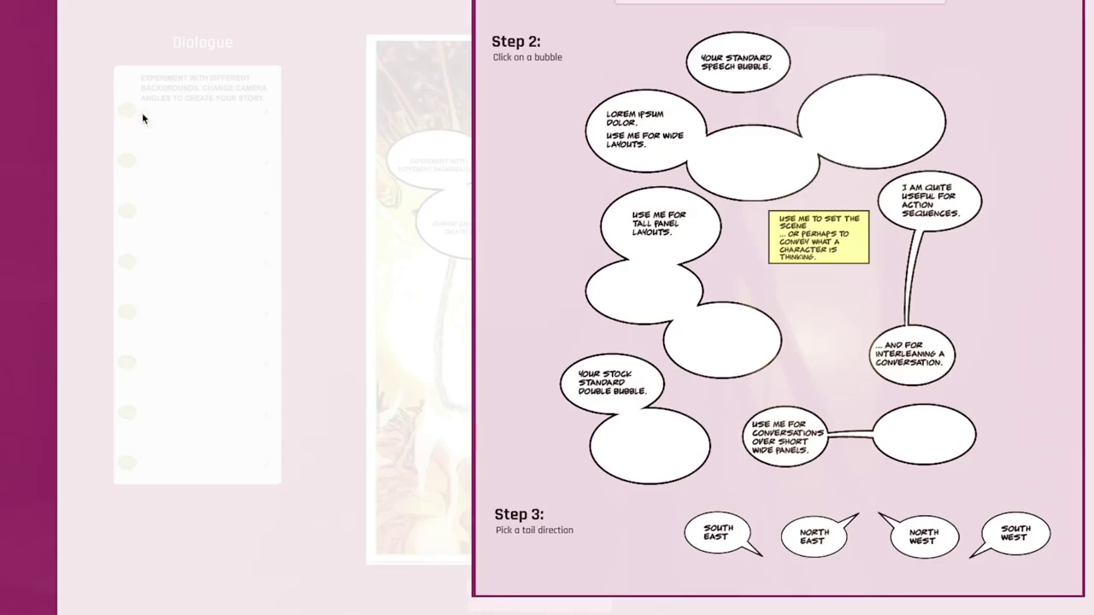
pyautogui.click(984, 543)
pyautogui.moveTo(436, 209); pyautogui.dragTo(649, 151)
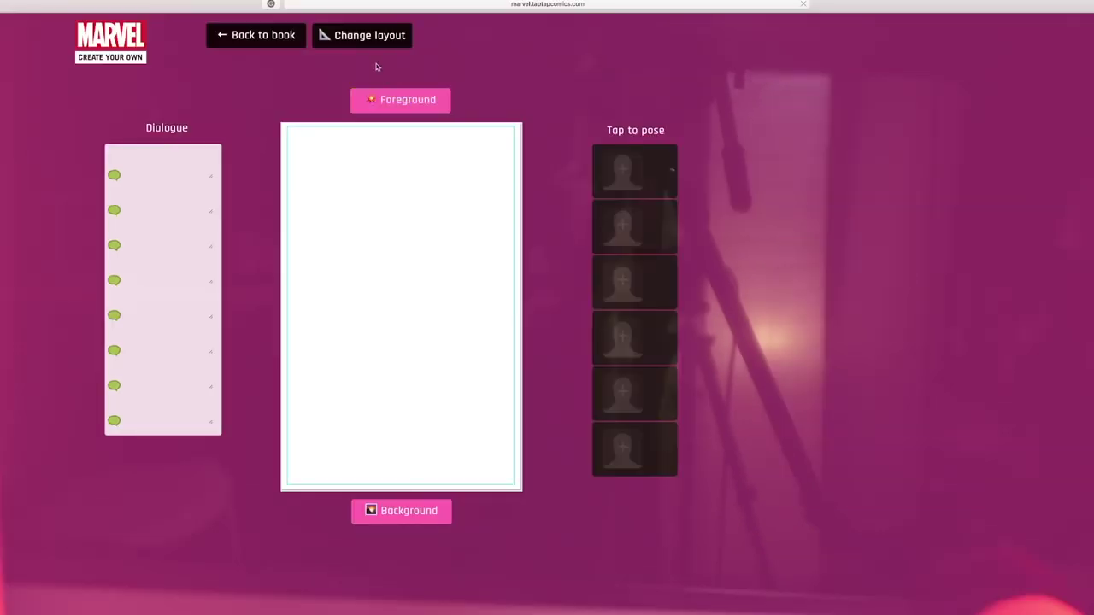
# Step: Place a Thanos close-up in the middle panel and advance to the bottom-left panel
pyautogui.click(365, 38)
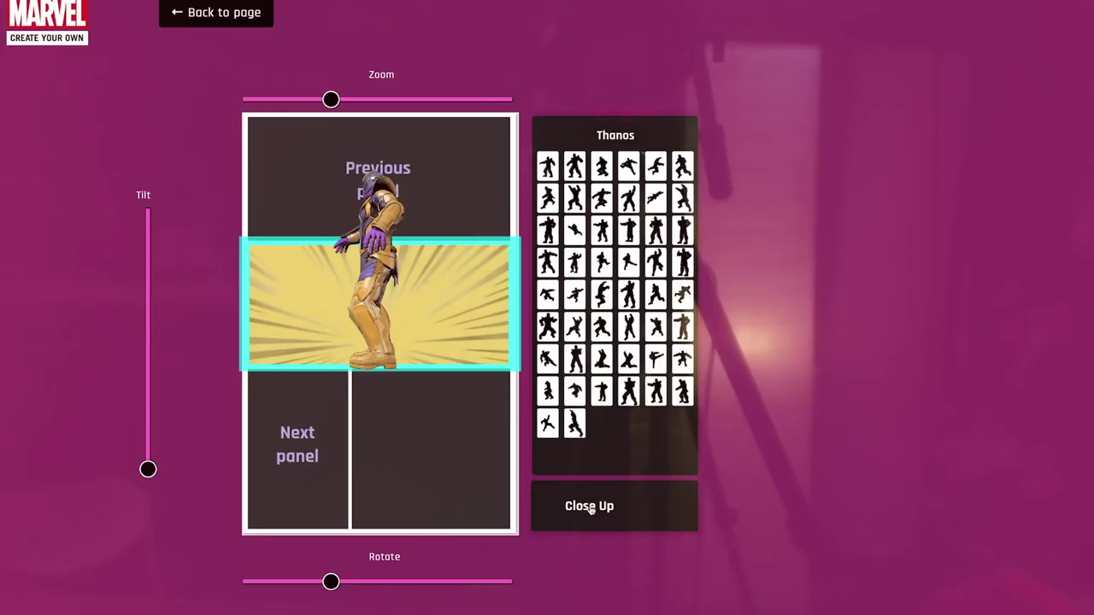
pyautogui.click(590, 510)
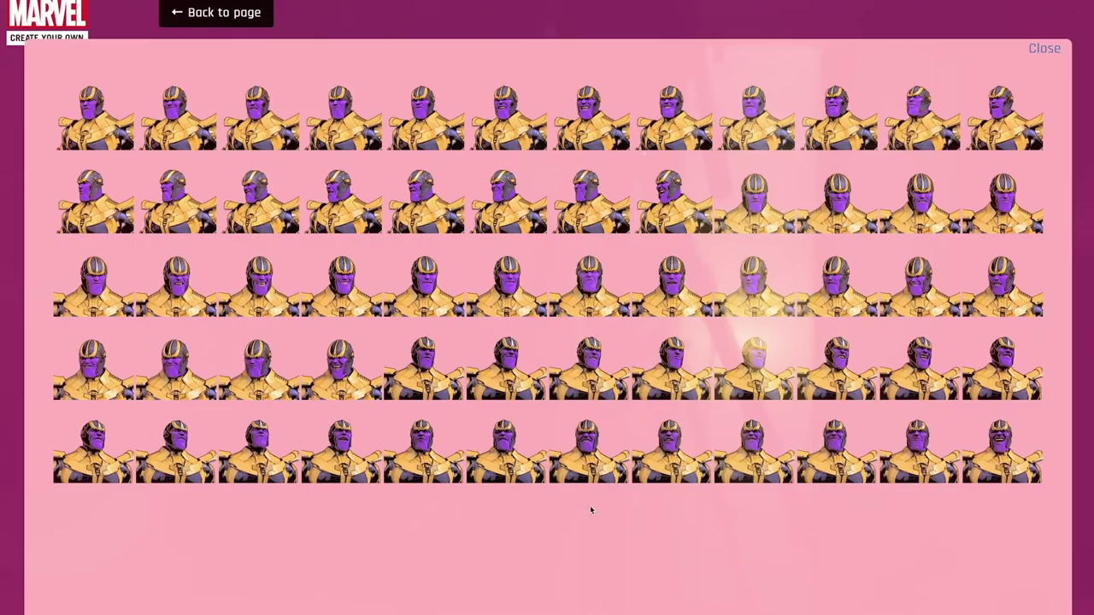
pyautogui.click(1004, 145)
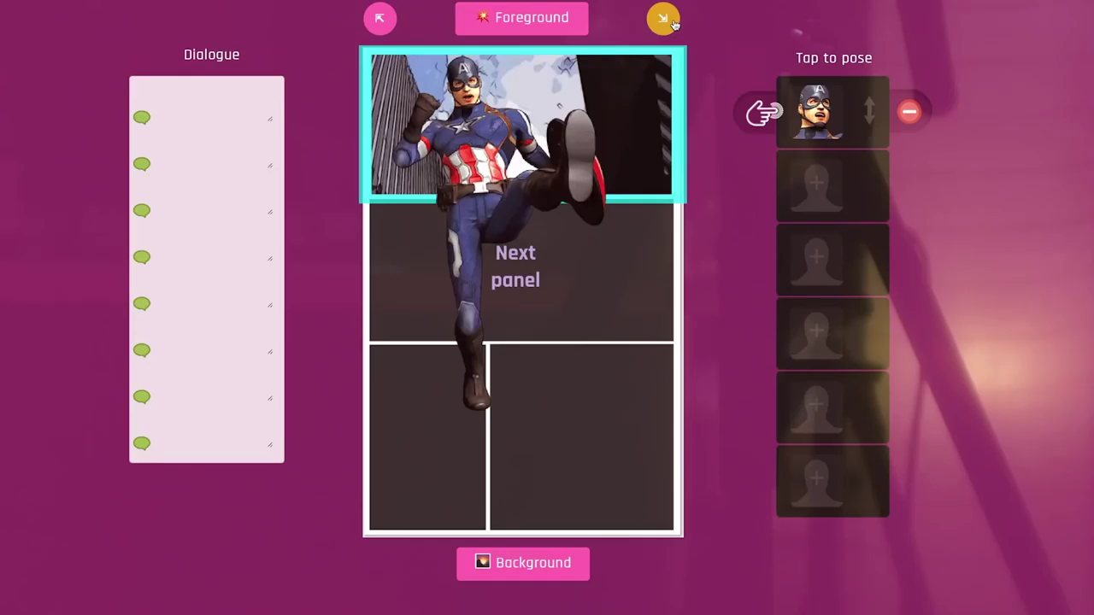
pyautogui.click(673, 24)
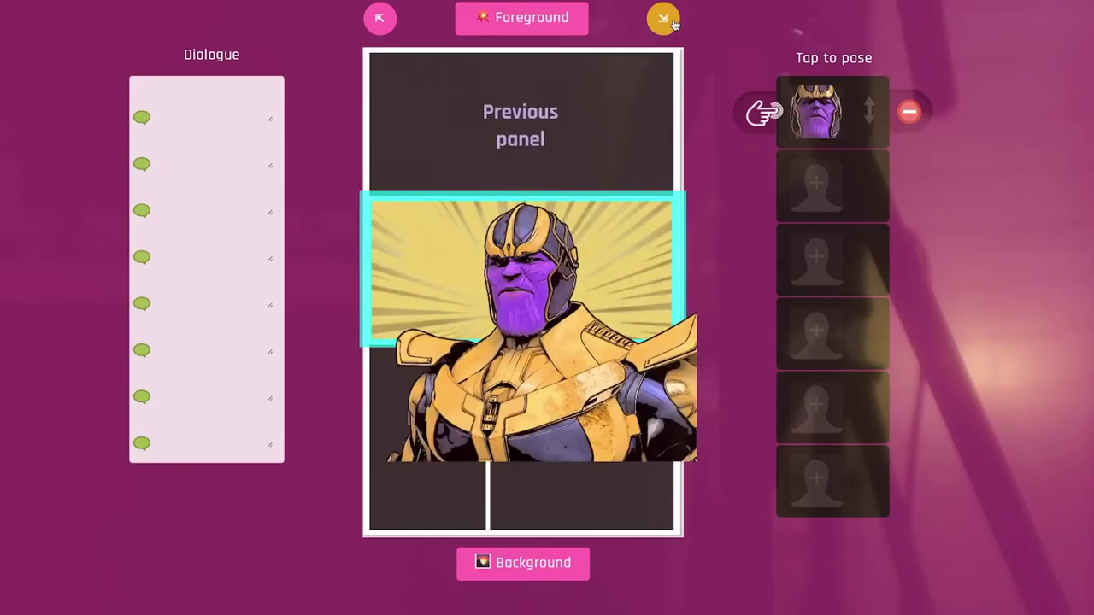
pyautogui.click(674, 24)
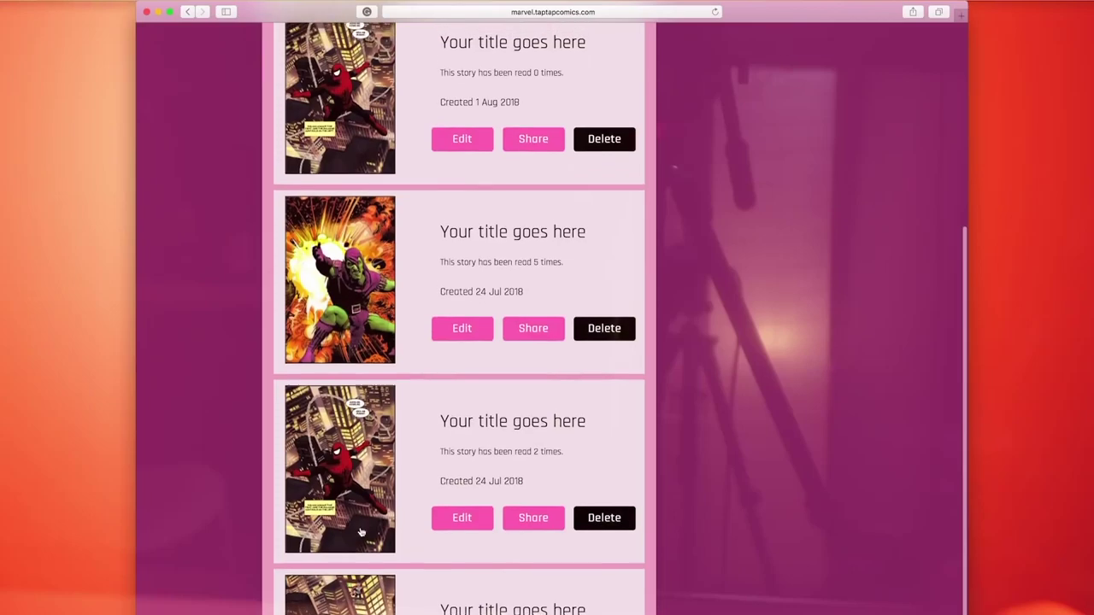
# Step: Open the third story in My stories to view its pages
pyautogui.click(368, 543)
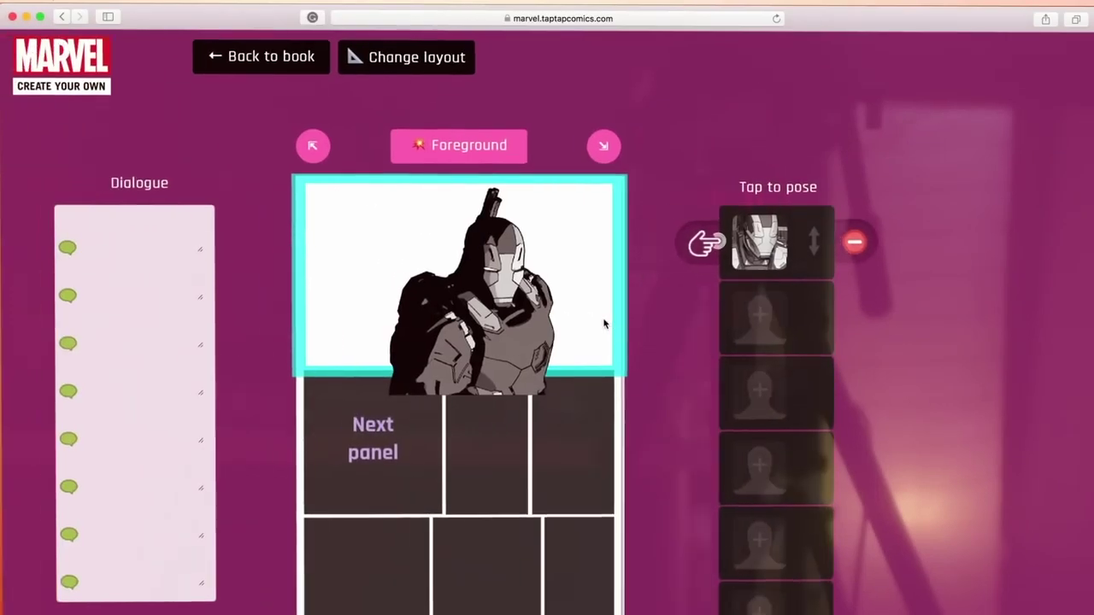
# Step: Add Black Panther to the second-row left panel and show his pose choices
pyautogui.click(766, 328)
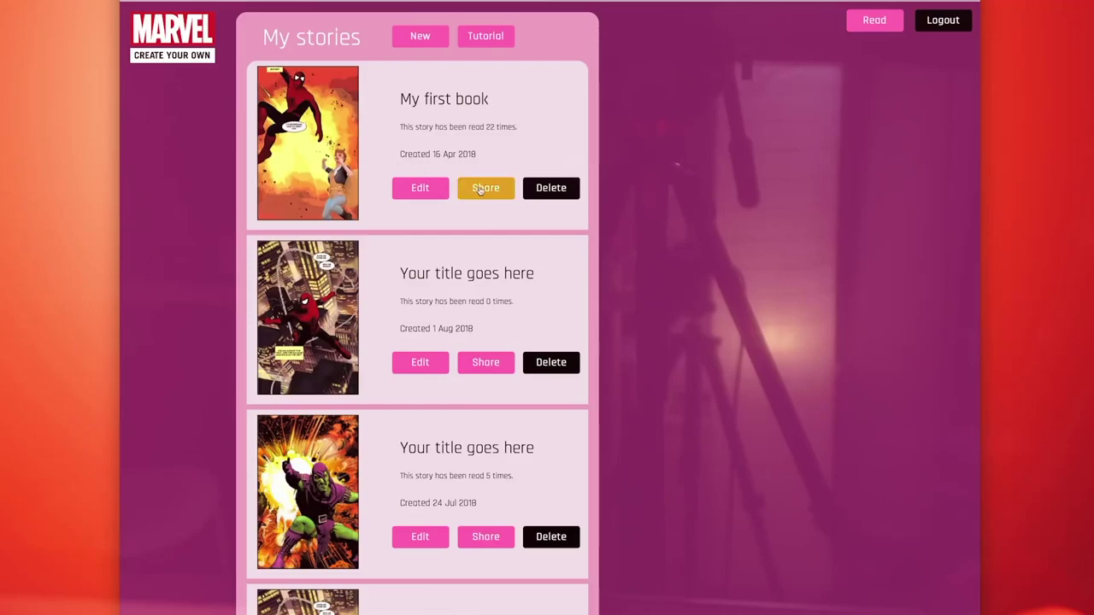
pyautogui.click(481, 190)
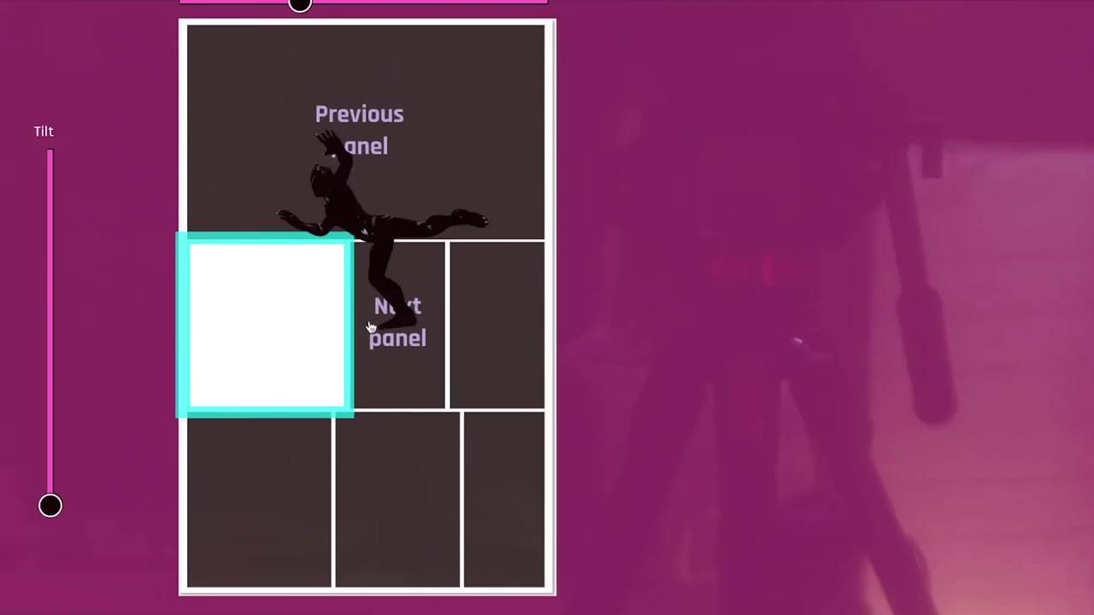
pyautogui.click(359, 277)
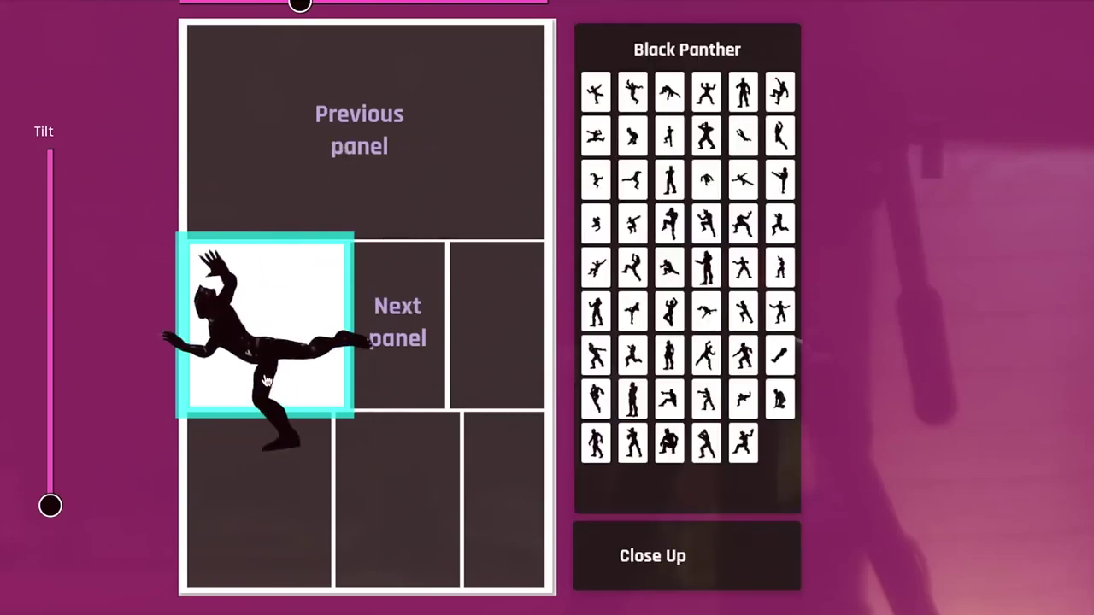
# Step: Give Black Panther a different pose and go back to the whole page
pyautogui.click(668, 322)
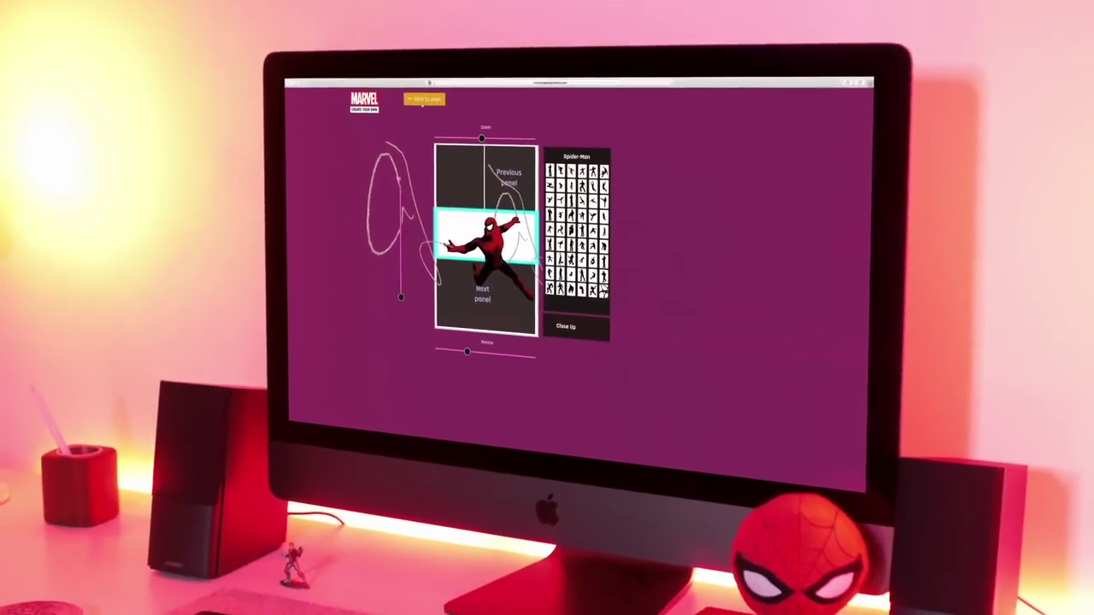
pyautogui.click(416, 146)
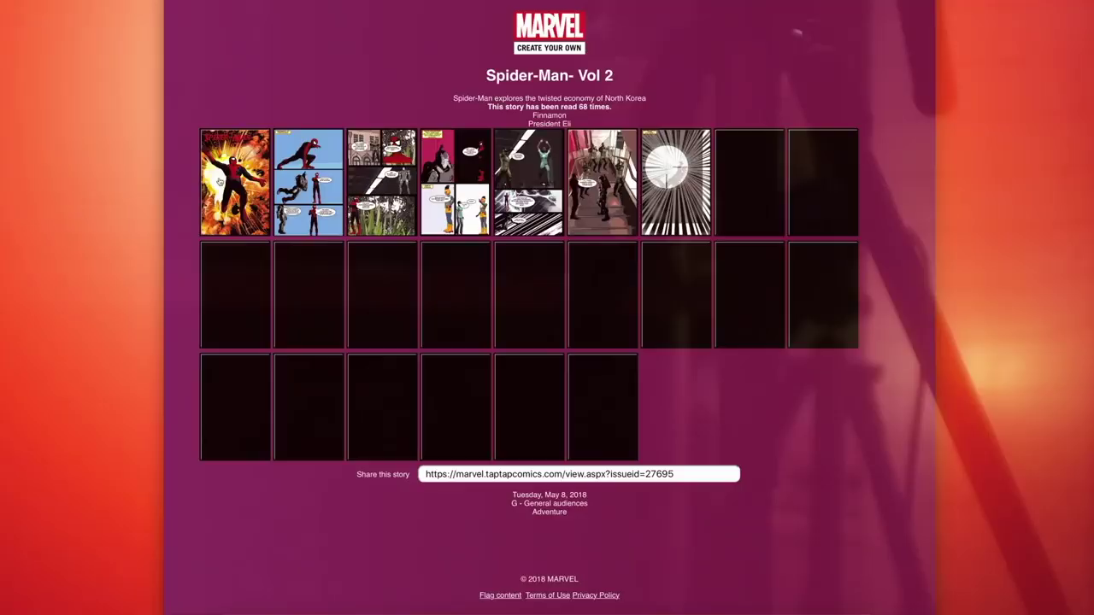
# Step: Open the first comic page in the reader and turn to page 2 of 24
pyautogui.click(220, 182)
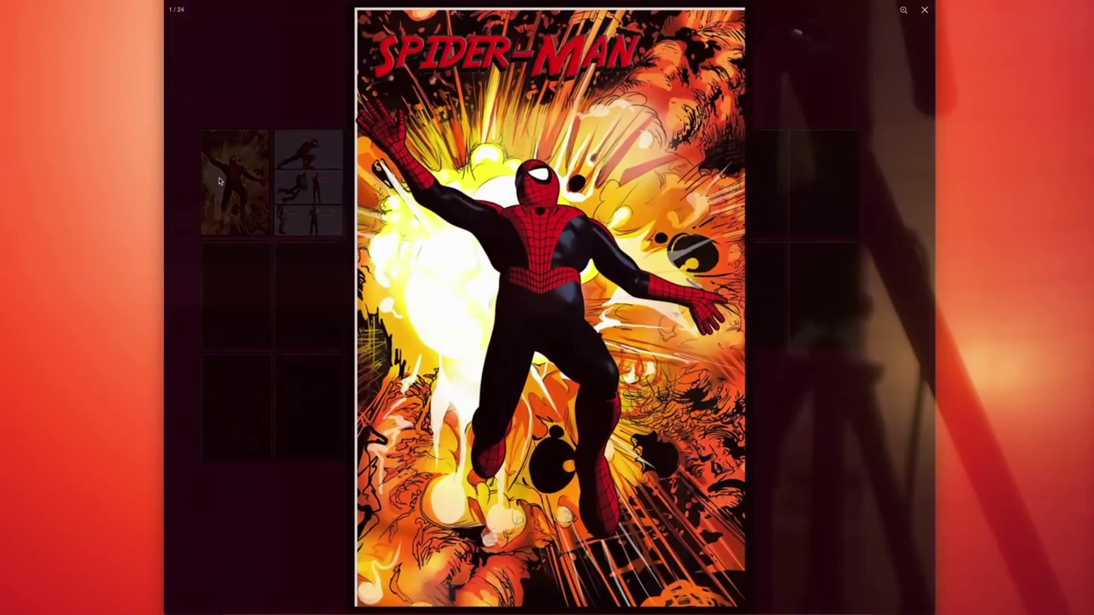
pyautogui.press('Right')
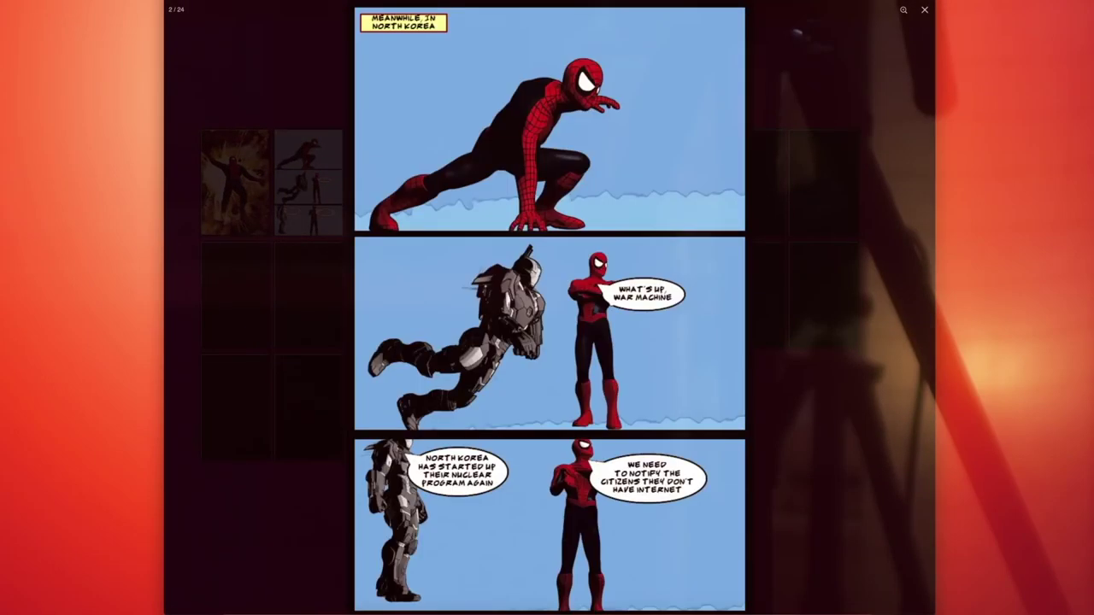